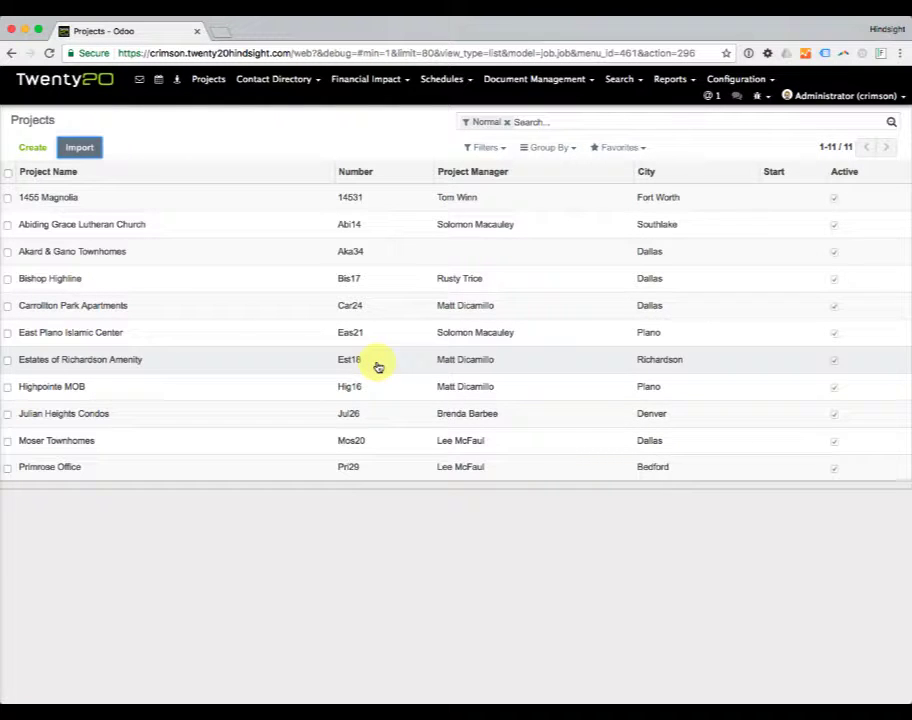
# From the Bishop Highline project record, show its list of 26 daily logs
pyautogui.click(65, 283)
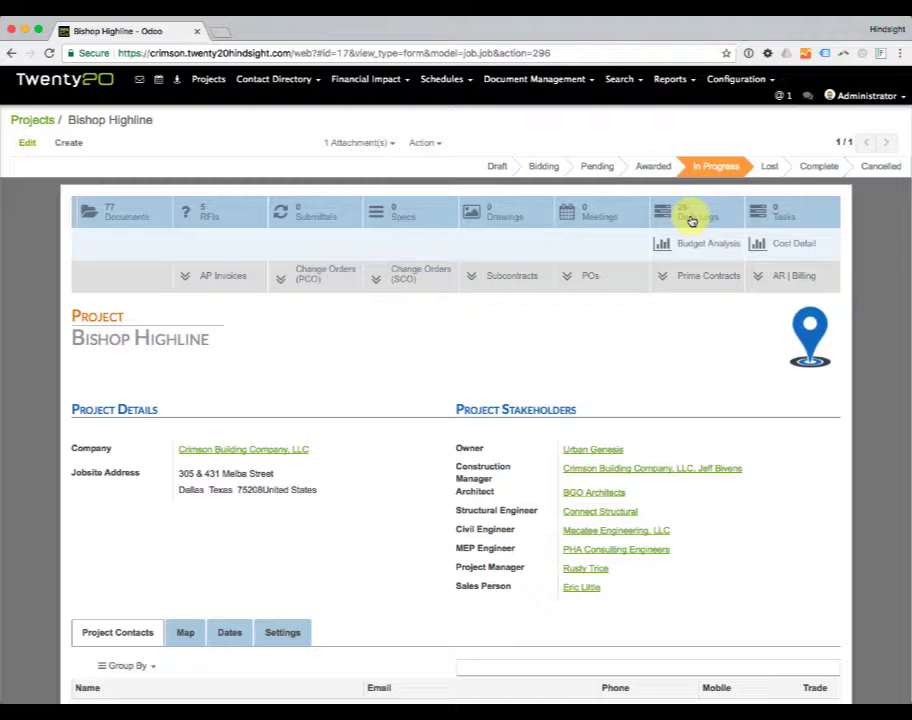
pyautogui.click(699, 219)
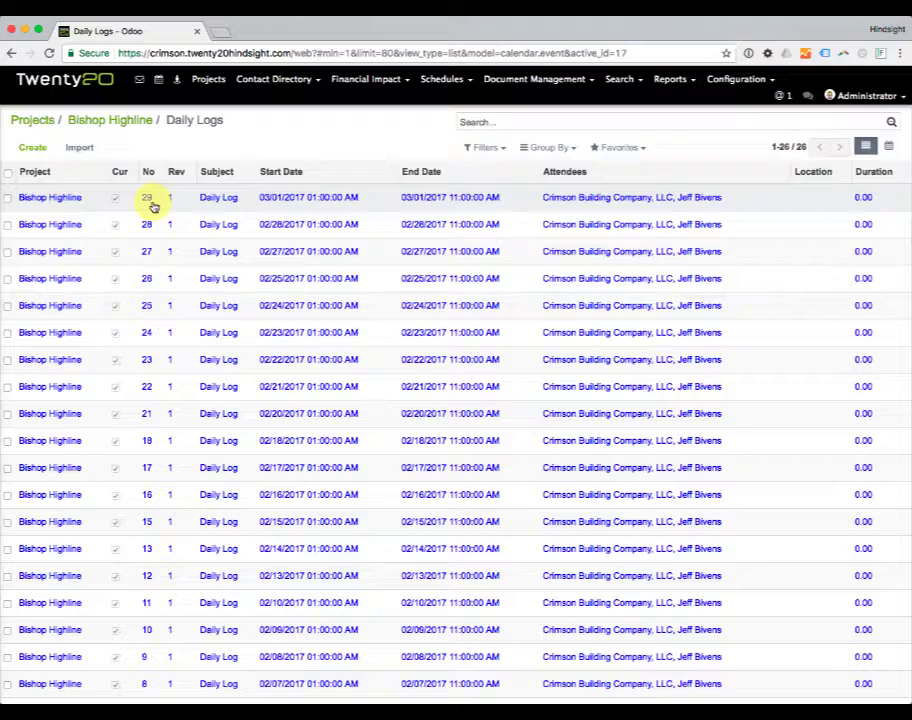
# Save a new Bishop Highline daily log with default fields, dated 03/02/2017, as Daily Log No. 30
pyautogui.click(36, 151)
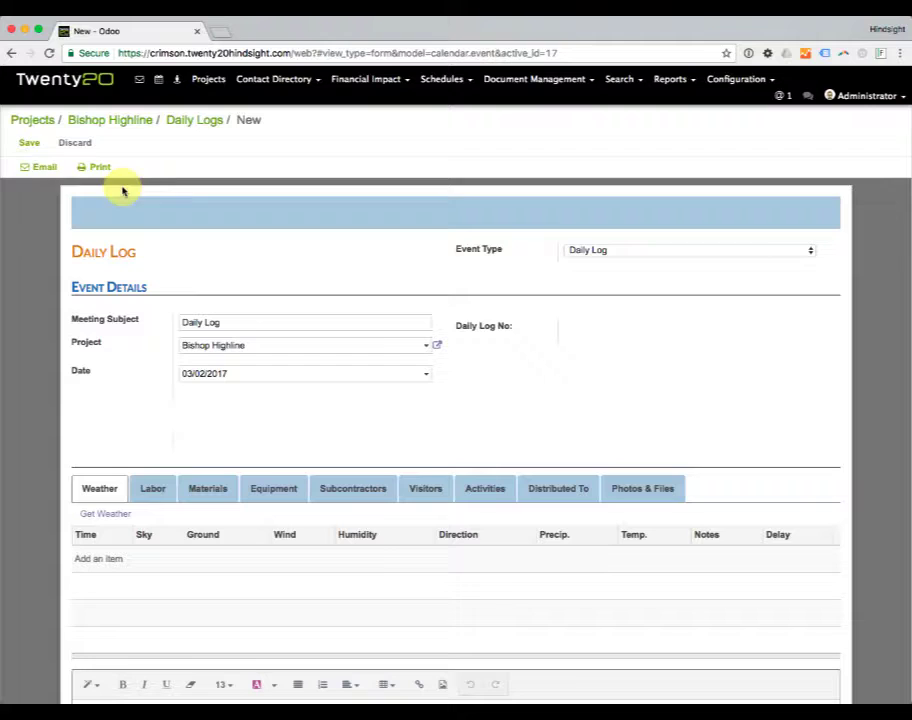
pyautogui.click(32, 143)
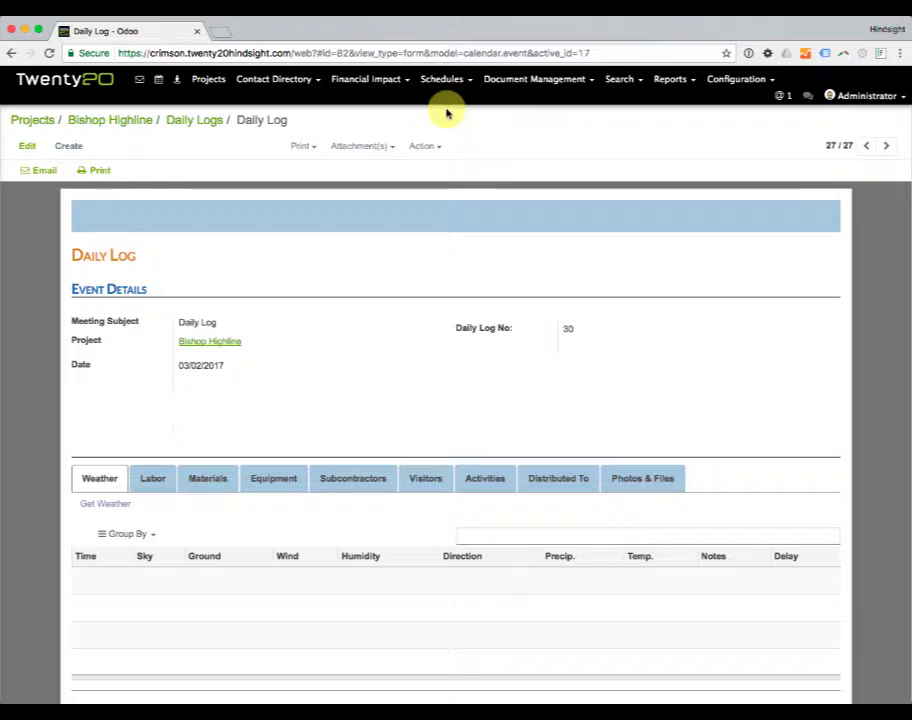
# Generate the Safety Inspection checklist spreadsheet from the daily log's Action menu
pyautogui.click(437, 150)
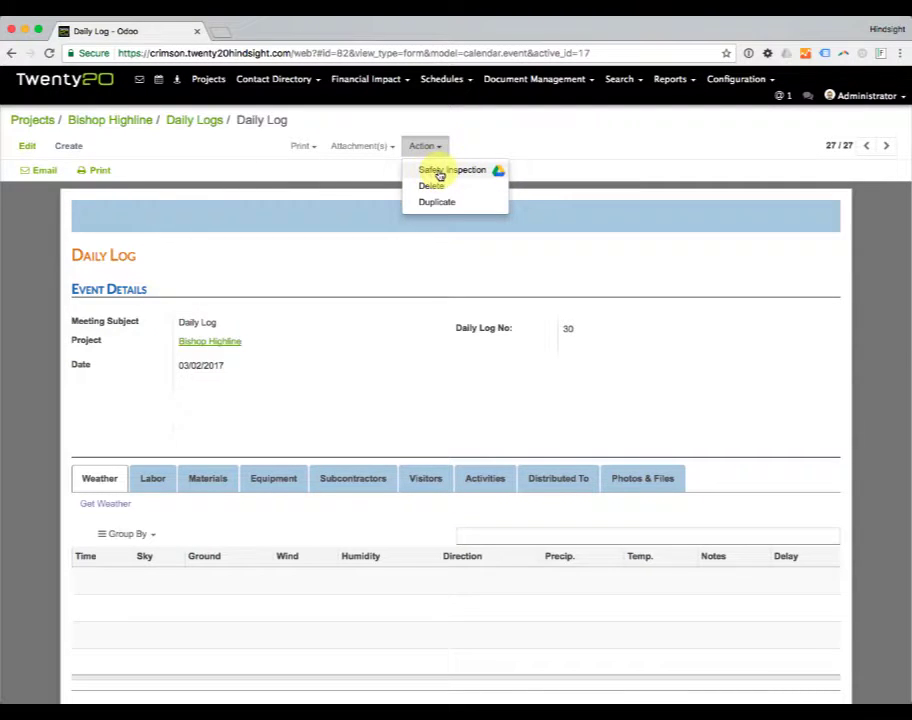
pyautogui.click(468, 172)
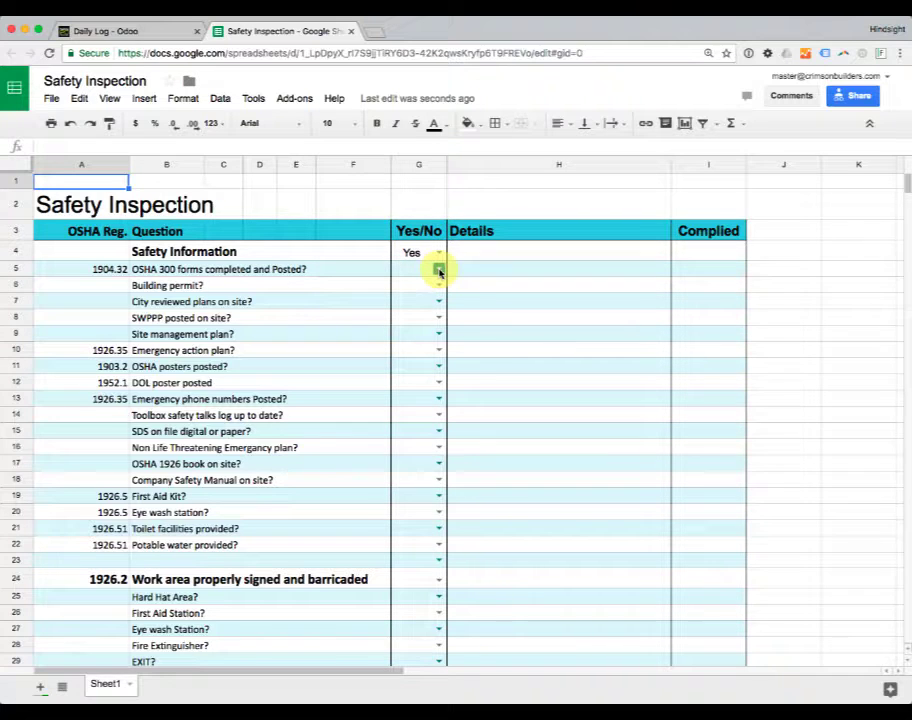
# Answer Yes in G5 for the OSHA 300 forms question, with details 'These are the details' in H5
pyautogui.click(439, 271)
pyautogui.click(410, 287)
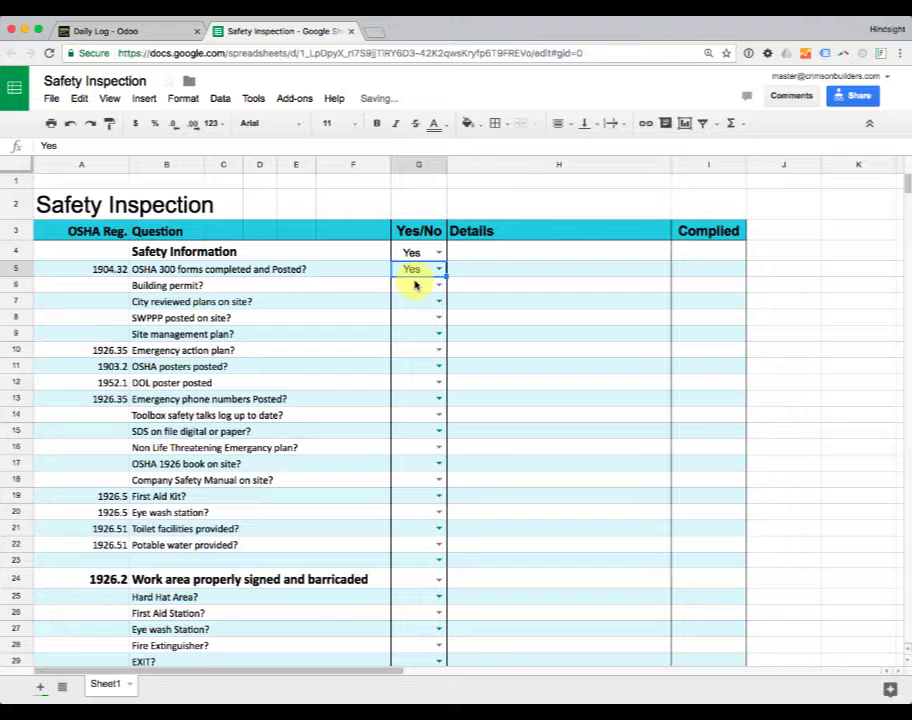
pyautogui.click(560, 270)
pyautogui.write('These are')
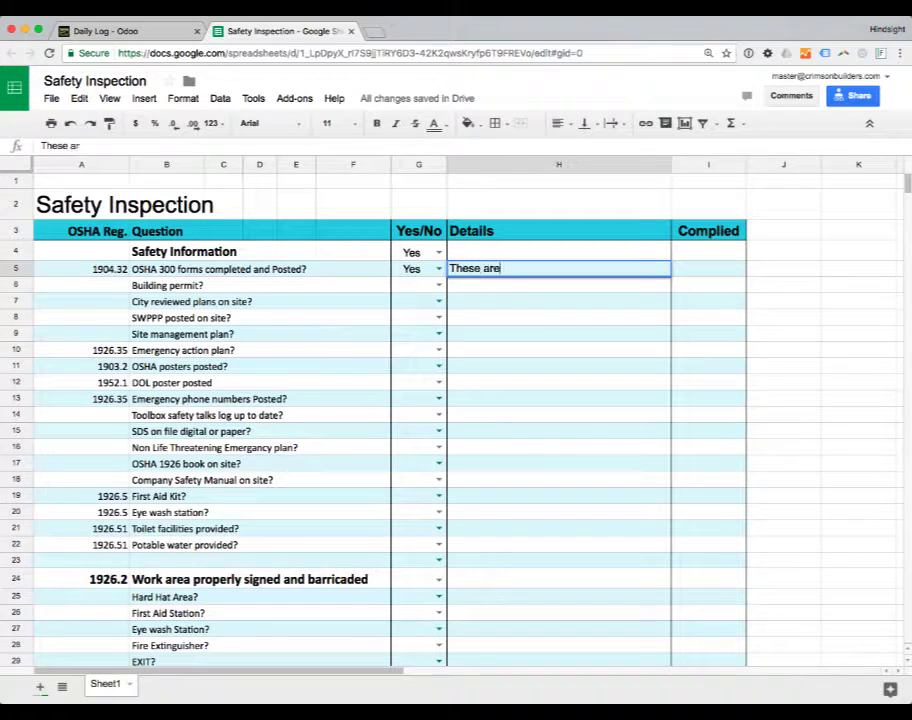
pyautogui.write(' the detai')
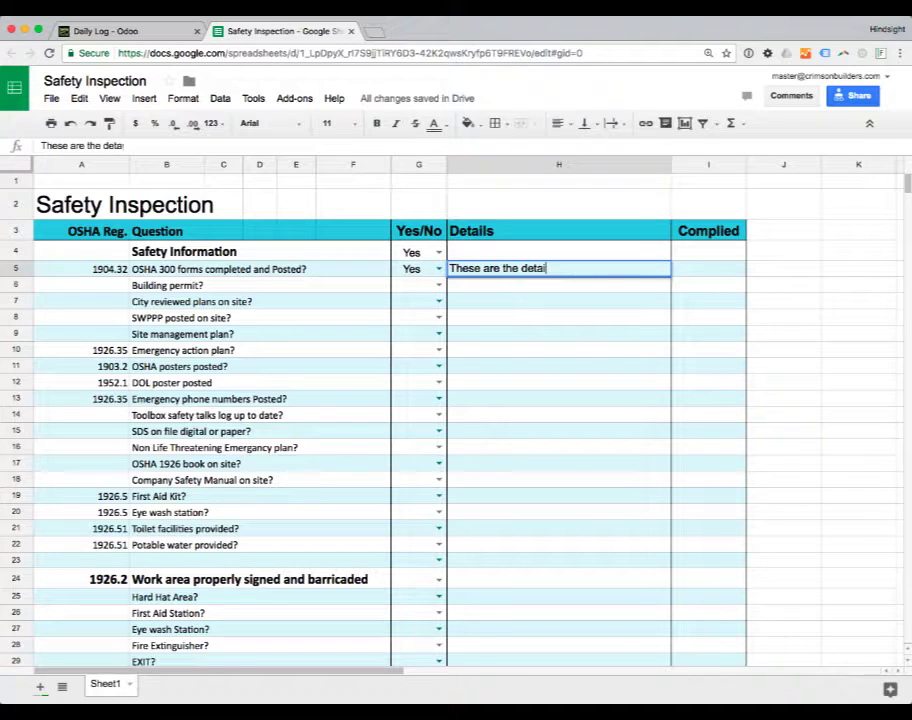
pyautogui.write('ls')
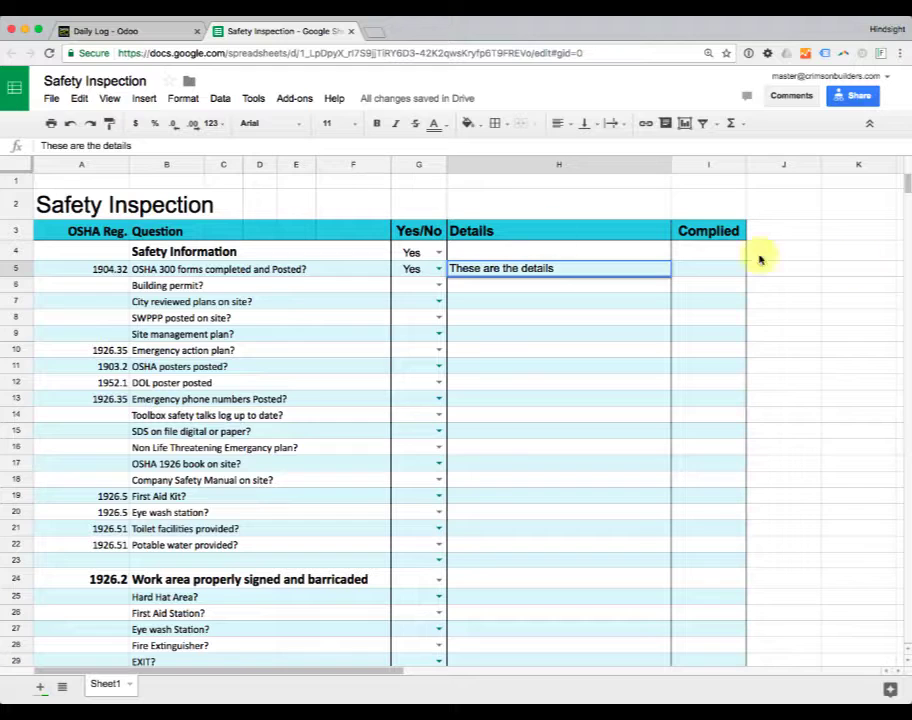
pyautogui.click(720, 271)
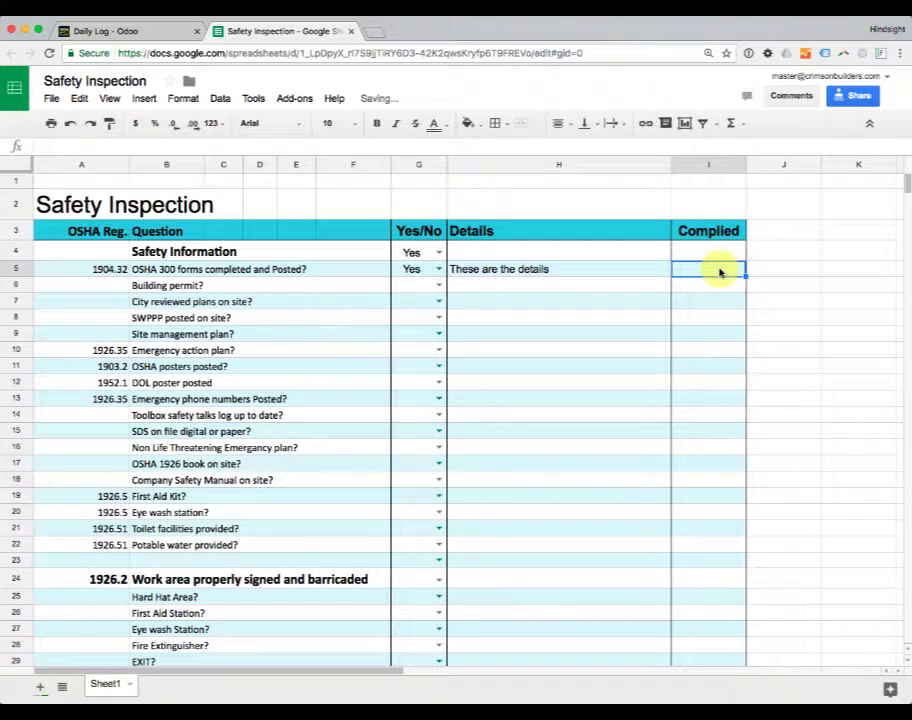
# Enter complied date 3/1/2017 in I5, then scroll through the rest of the checklist
pyautogui.write('3/1/')
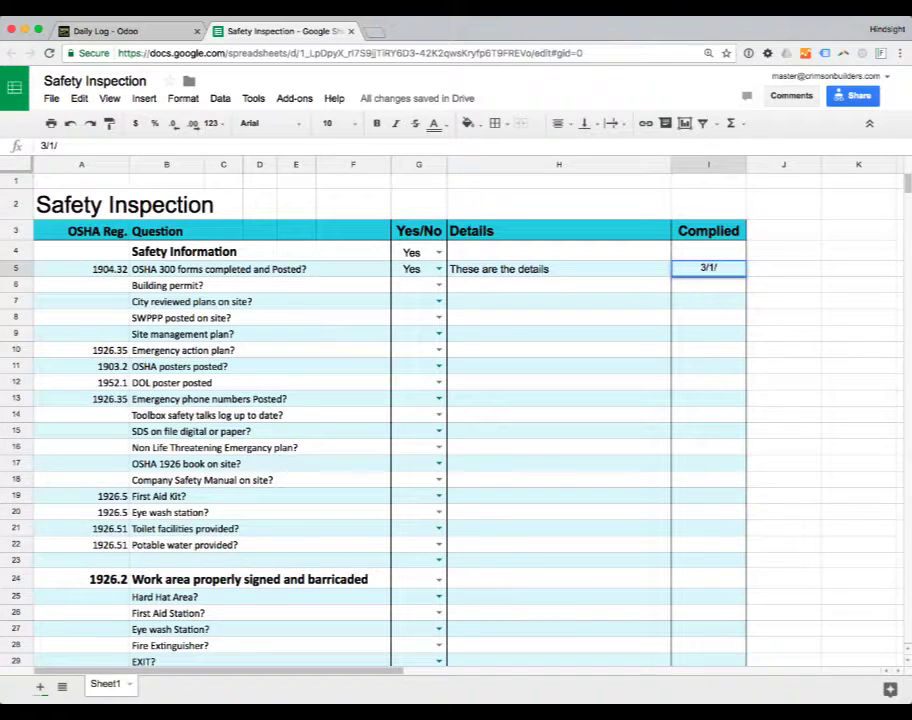
pyautogui.write('2017')
pyautogui.press('Tab')
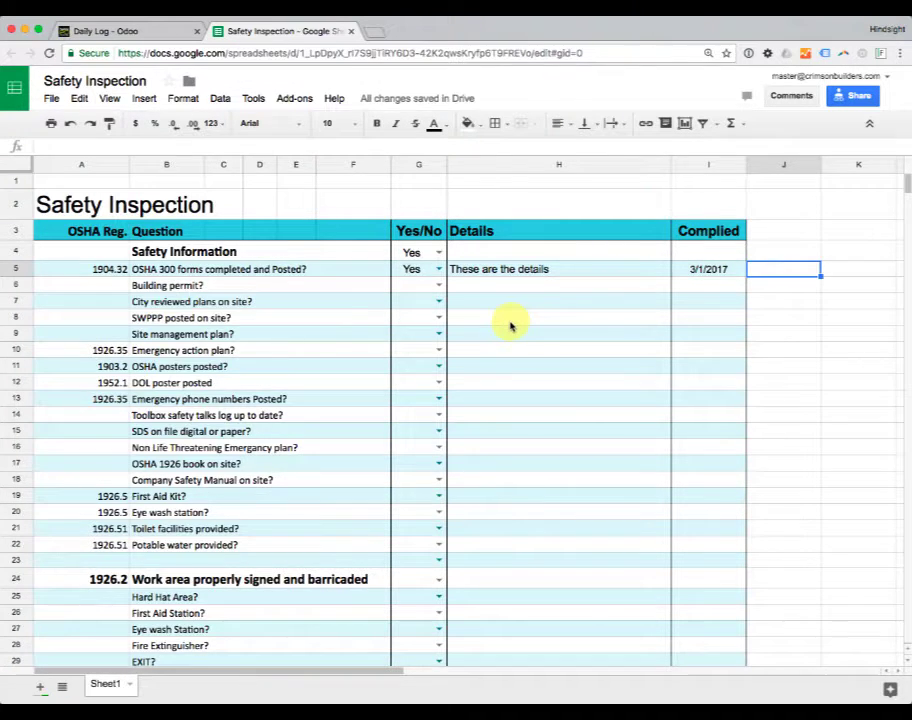
pyautogui.scroll(-2, 510, 325)
pyautogui.scroll(-1, 510, 325)
pyautogui.scroll(2, 510, 325)
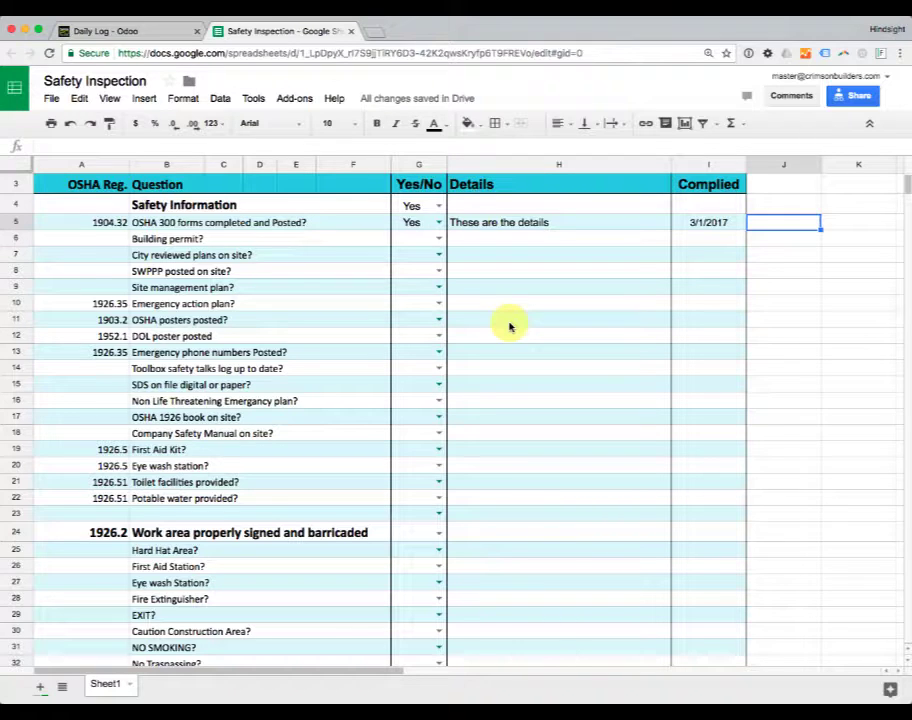
pyautogui.scroll(-2, 510, 326)
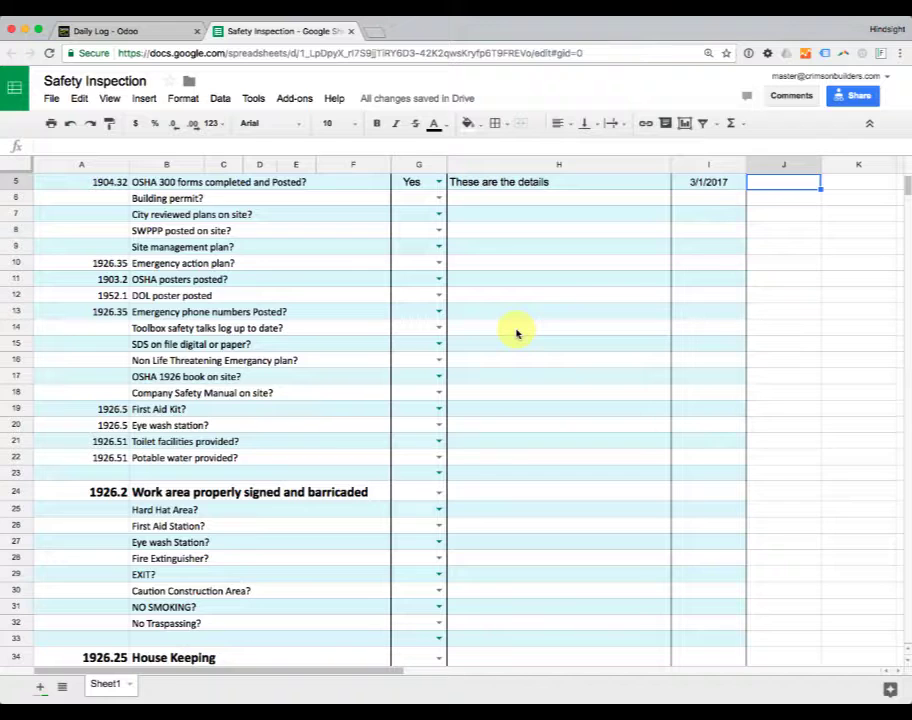
pyautogui.scroll(-1, 479, 372)
pyautogui.scroll(-1, 479, 372)
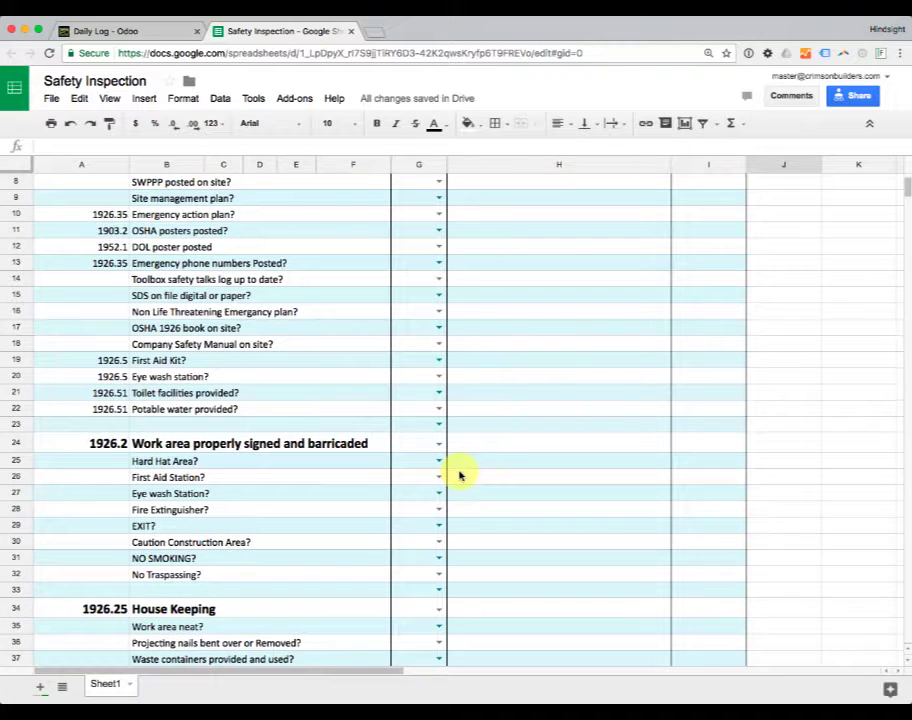
pyautogui.scroll(3, 460, 474)
pyautogui.scroll(1, 460, 476)
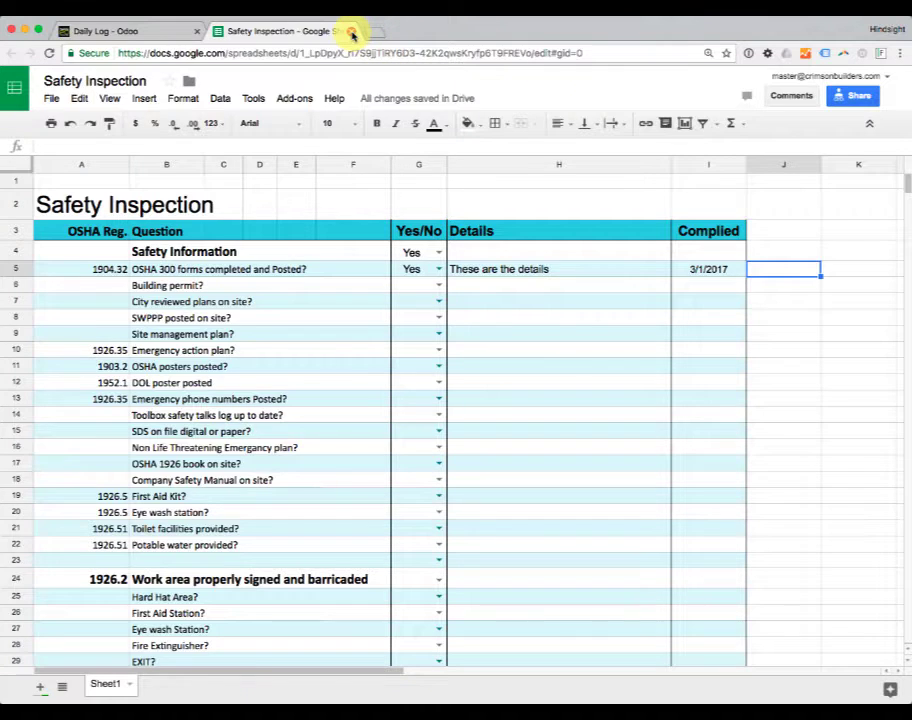
# Close the sheet, reload the daily log, and check that the Safety Inspection sheet is attached
pyautogui.click(352, 34)
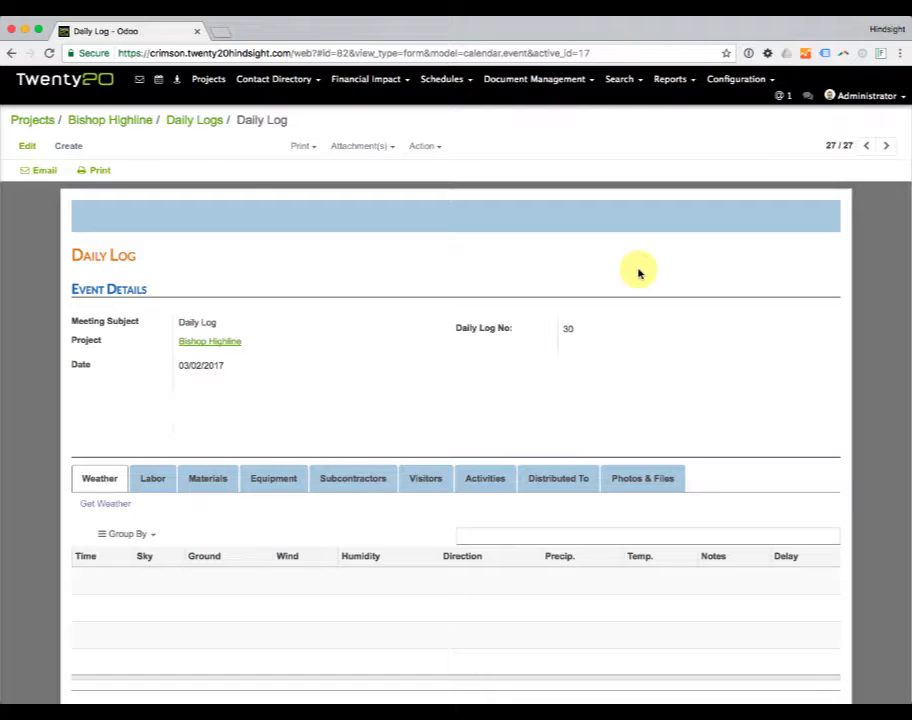
pyautogui.press('super+r')
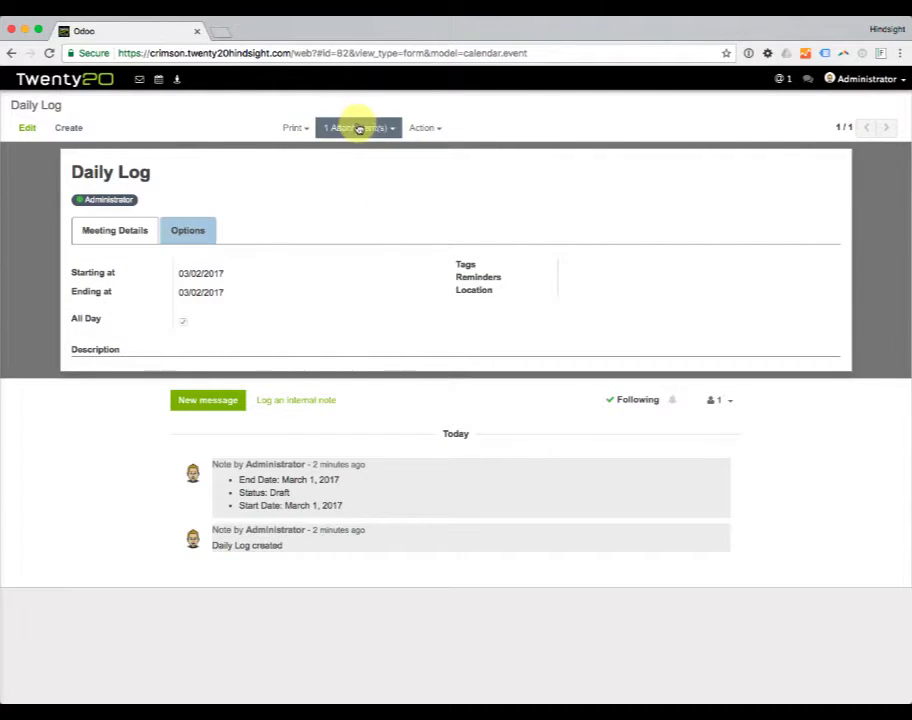
pyautogui.click(366, 131)
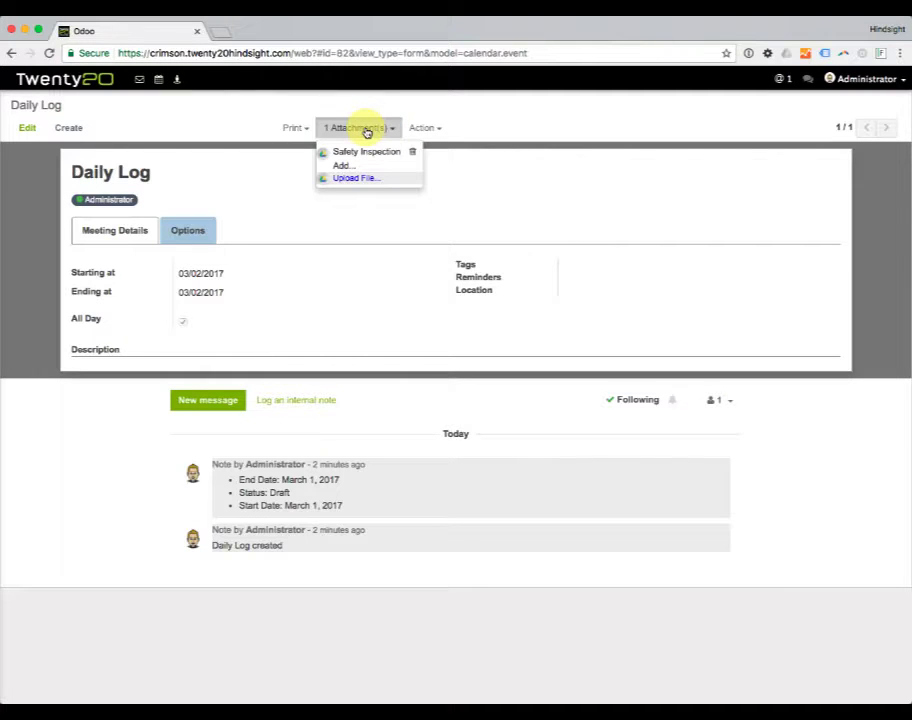